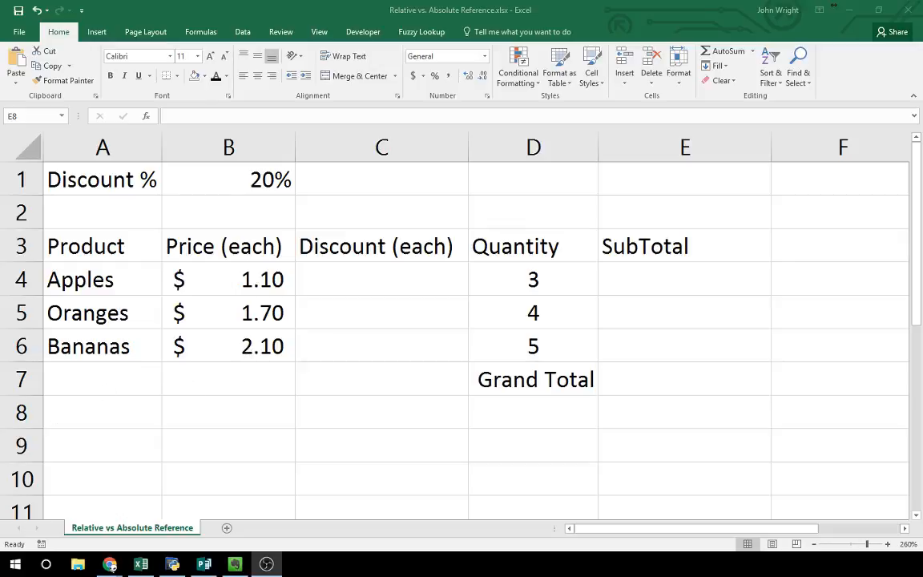
Step: Enter the formula =B4*B1 in C4 to calculate the discount for each apple
{"action": "left_click", "coordinate": [407, 283]}
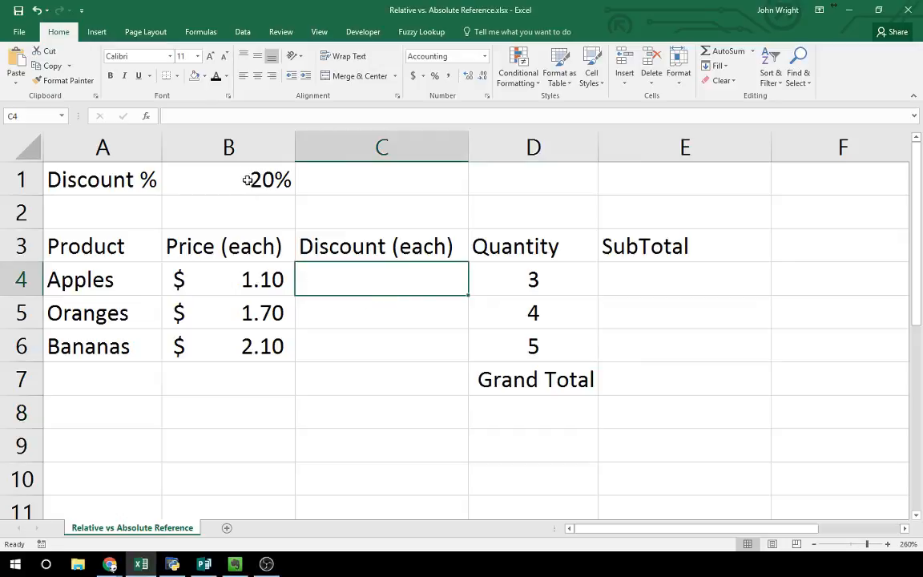
{"action": "type", "text": "="}
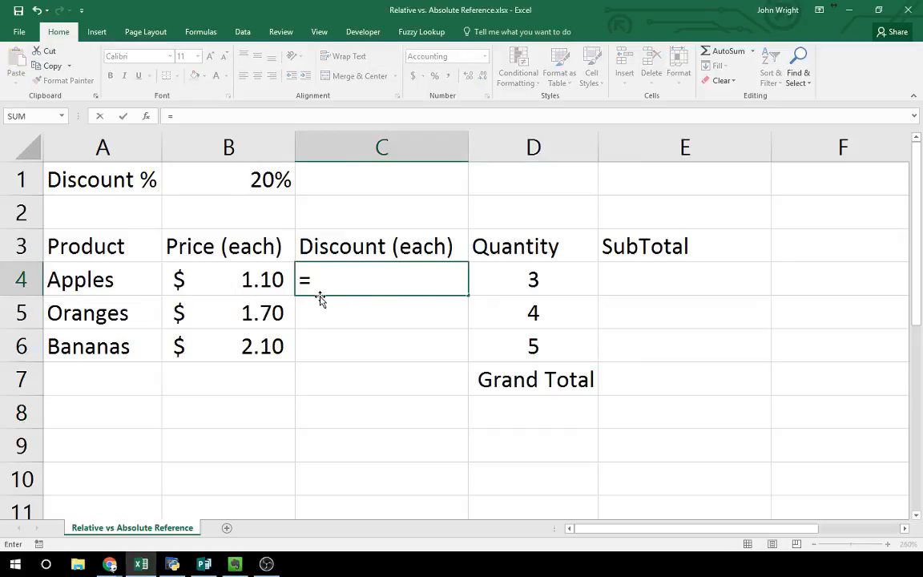
{"action": "left_click", "coordinate": [245, 279]}
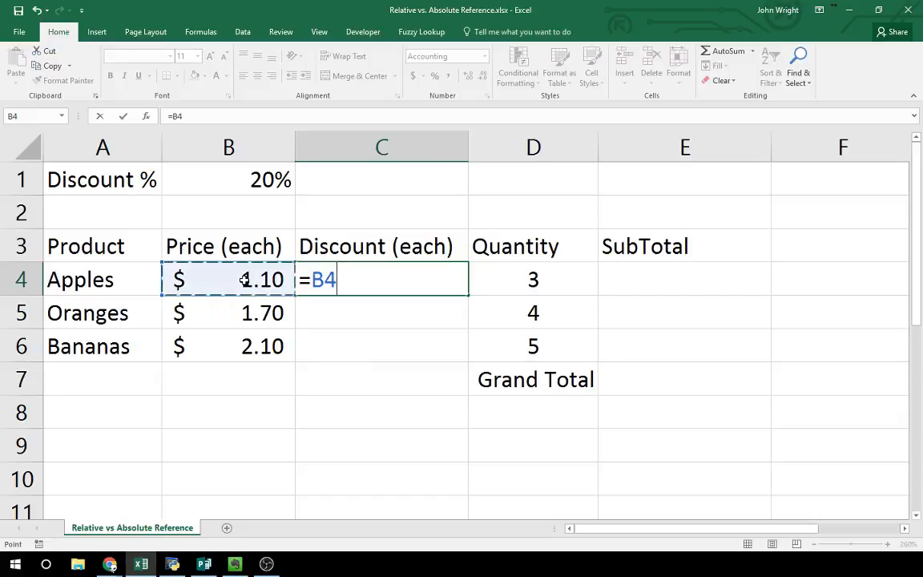
{"action": "type", "text": "*"}
{"action": "left_click", "coordinate": [257, 182]}
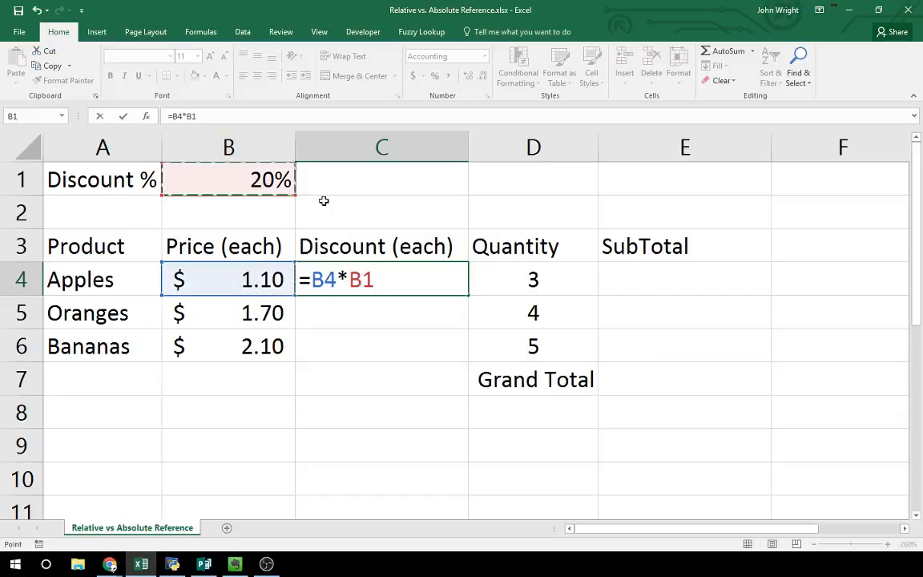
{"action": "key", "text": "Return"}
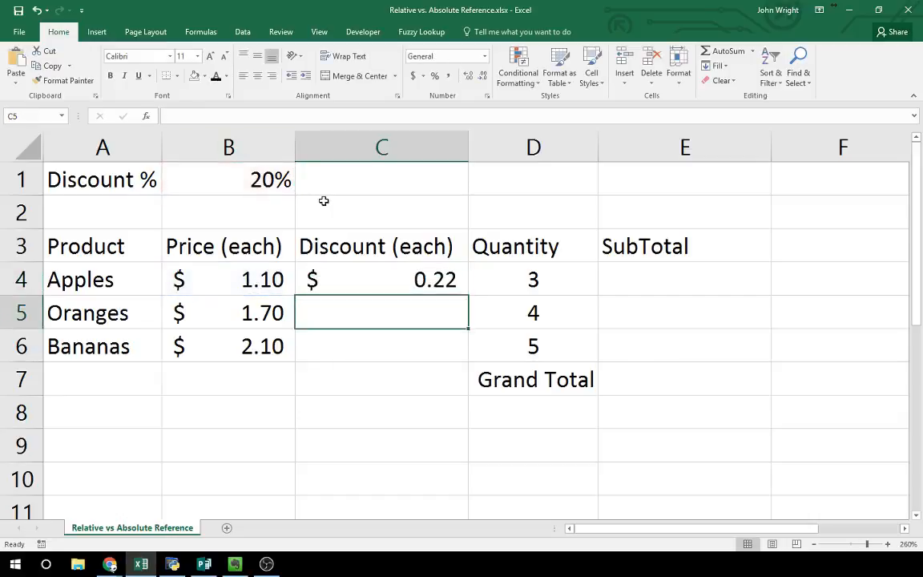
Step: Enter the formula =(B4-C4)*D4 in E4 to calculate the Apples subtotal
{"action": "left_click", "coordinate": [628, 278]}
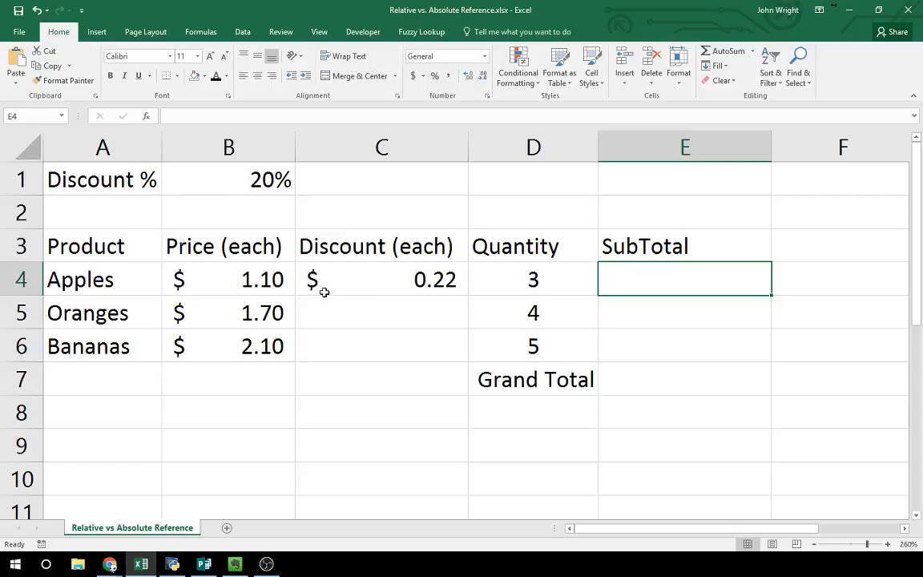
{"action": "type", "text": "="}
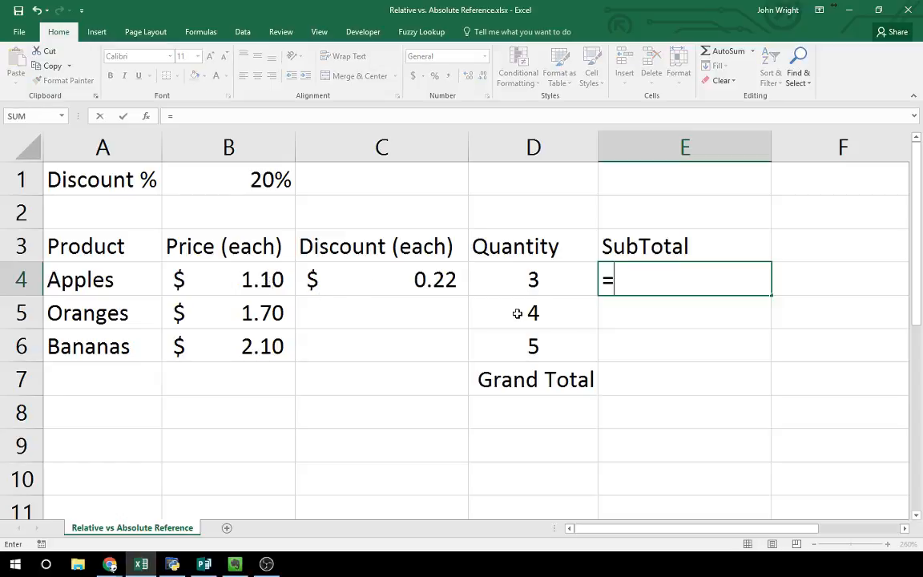
{"action": "type", "text": "("}
{"action": "left_click", "coordinate": [266, 281]}
{"action": "type", "text": "-"}
{"action": "left_click", "coordinate": [347, 284]}
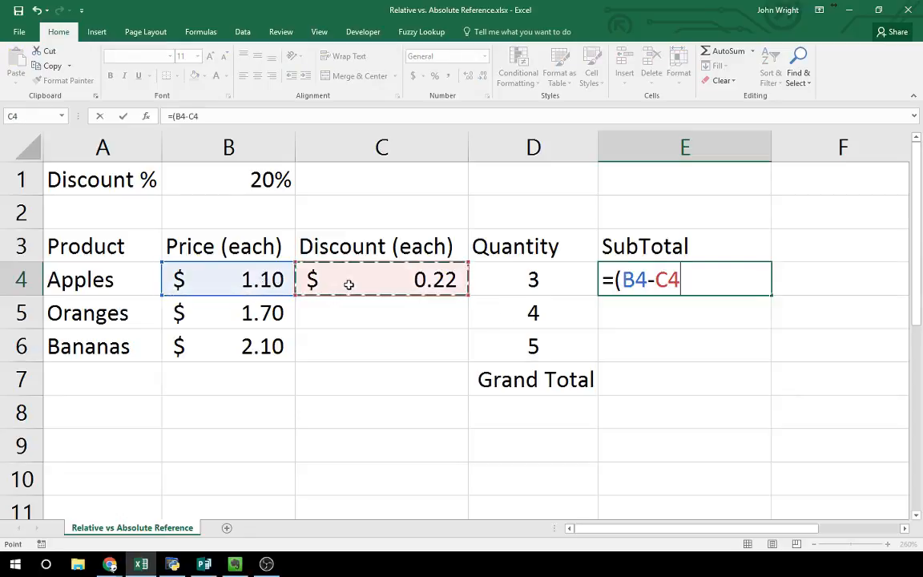
{"action": "type", "text": ")*"}
{"action": "left_click", "coordinate": [549, 280]}
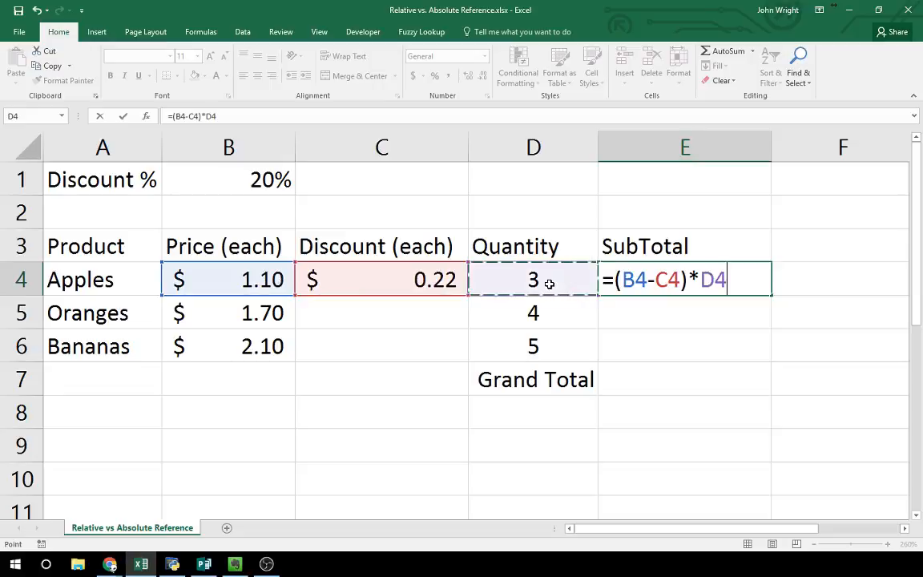
{"action": "key", "text": "Return"}
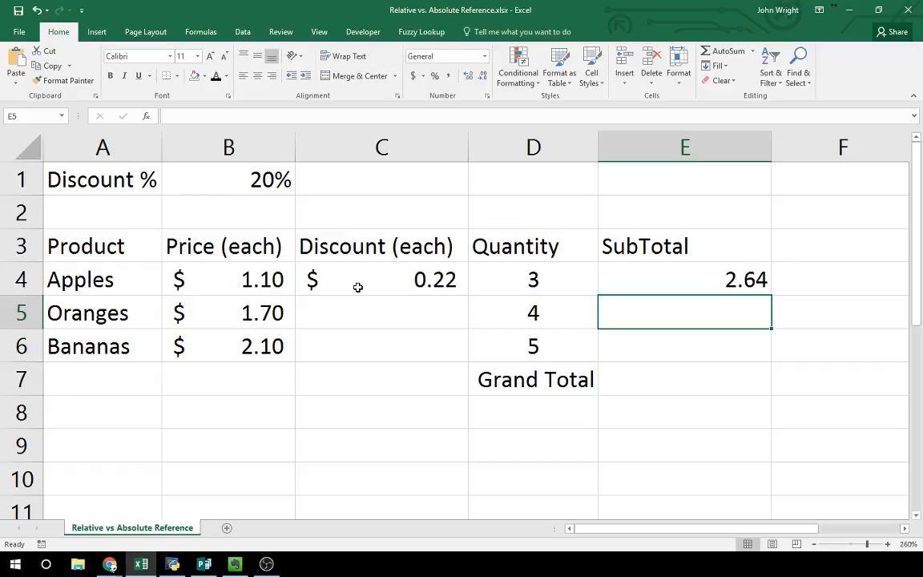
{"action": "left_click", "coordinate": [415, 285]}
{"action": "left_click", "coordinate": [667, 285]}
{"action": "left_click", "coordinate": [371, 311]}
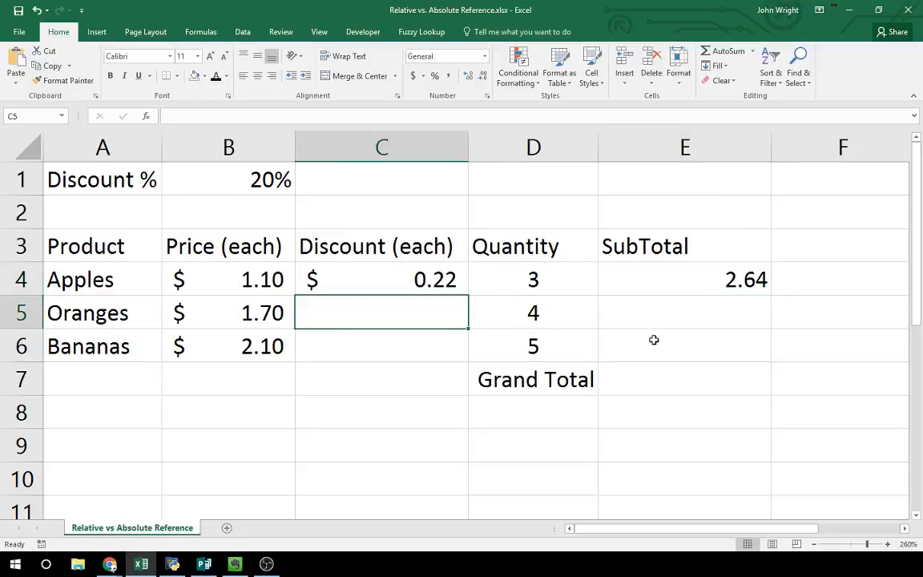
{"action": "left_click", "coordinate": [673, 323]}
{"action": "left_click", "coordinate": [420, 350]}
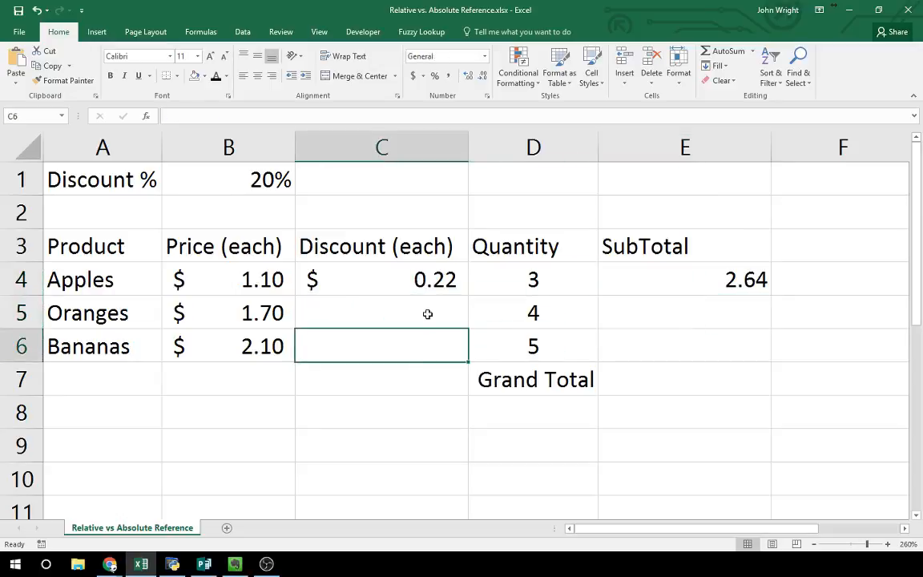
Step: Copy the Apples discount formula from C4 into the Oranges row at C5 with its relative references
{"action": "left_click", "coordinate": [419, 281]}
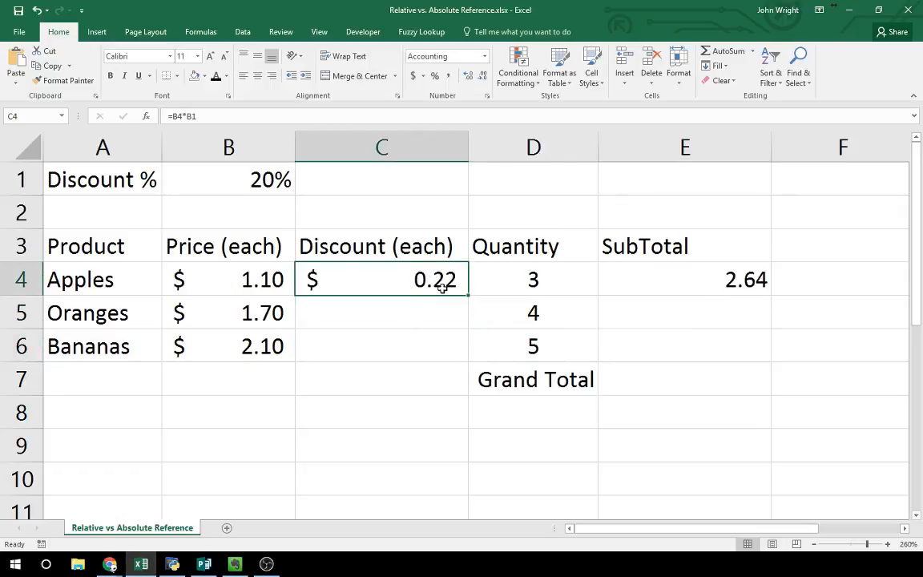
{"action": "key", "text": "ctrl+c"}
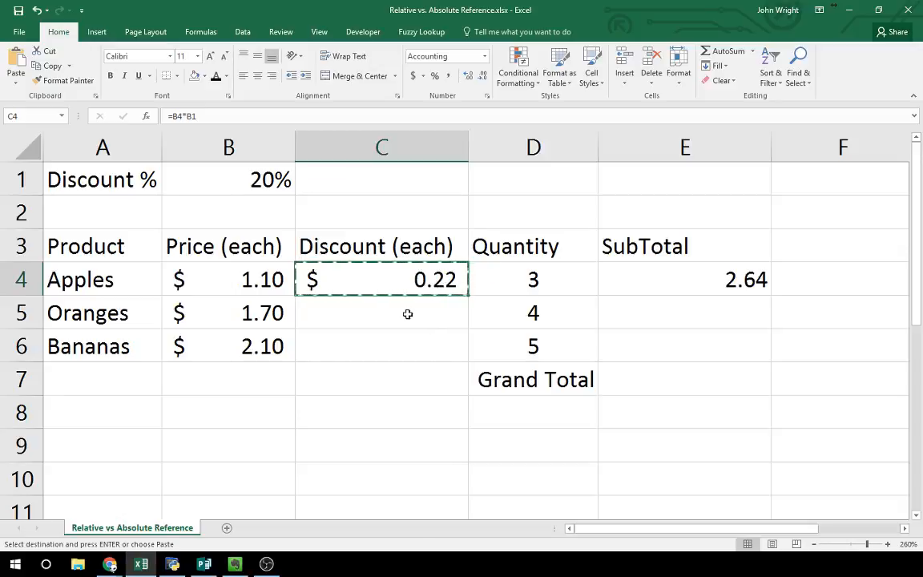
{"action": "left_click", "coordinate": [366, 315]}
{"action": "left_click", "coordinate": [16, 60]}
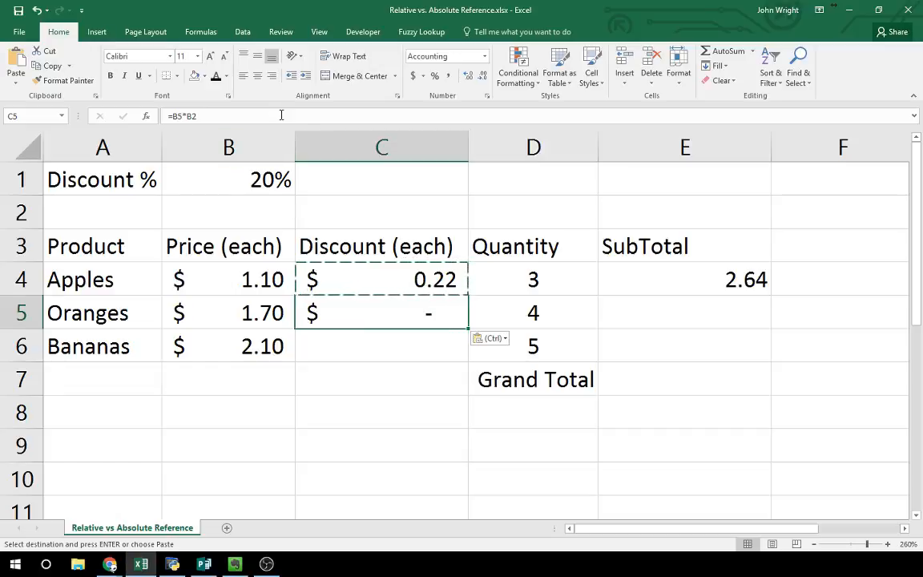
Step: Inspect the cell references of the copied formula in C5 and clear that cell
{"action": "left_click", "coordinate": [214, 117]}
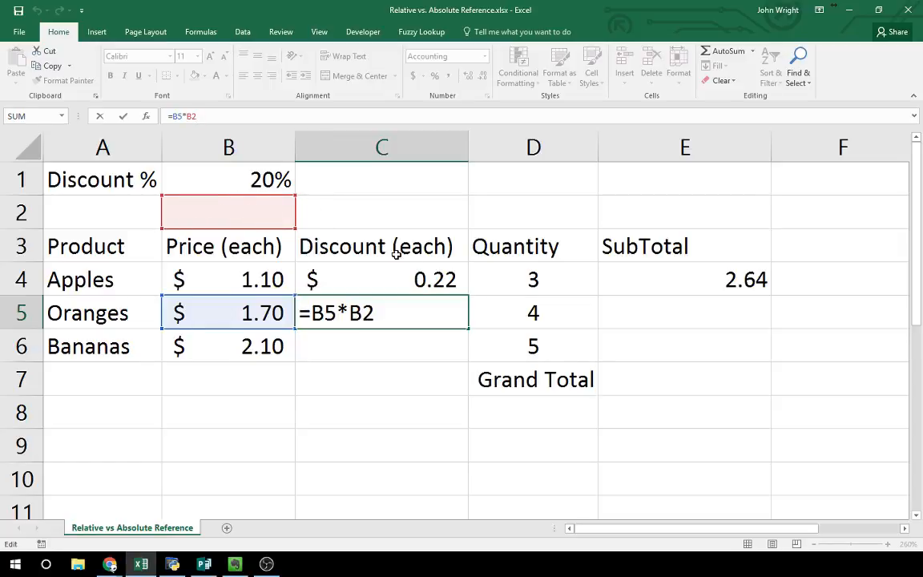
{"action": "key", "text": "ctrl+Return"}
{"action": "key", "text": "Delete"}
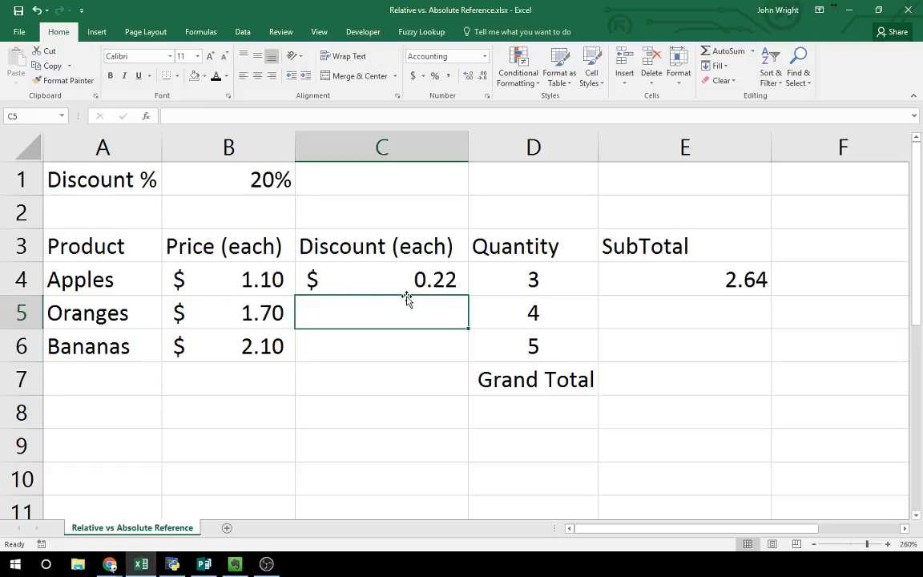
Step: Change the B1 reference in C4's discount formula to the absolute reference $B$1
{"action": "left_click", "coordinate": [404, 284]}
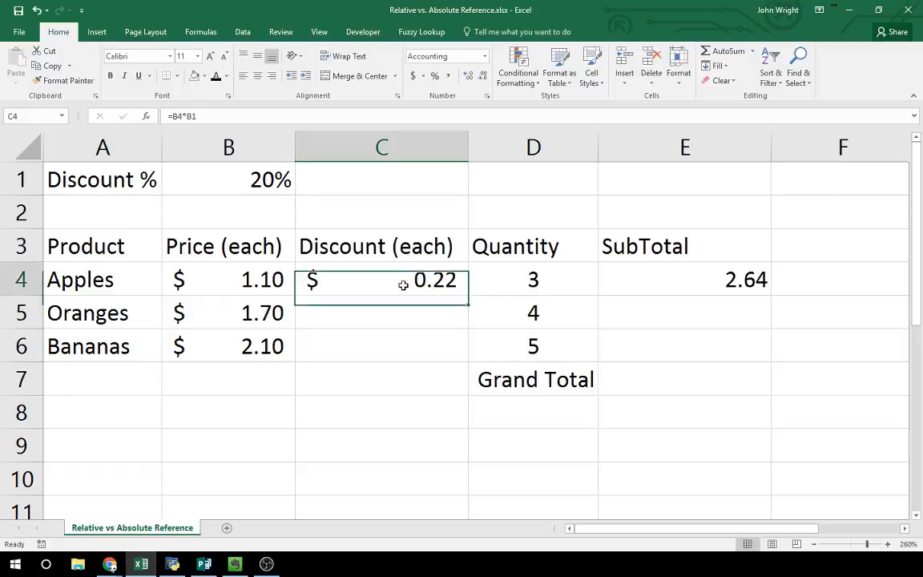
{"action": "left_click", "coordinate": [207, 116]}
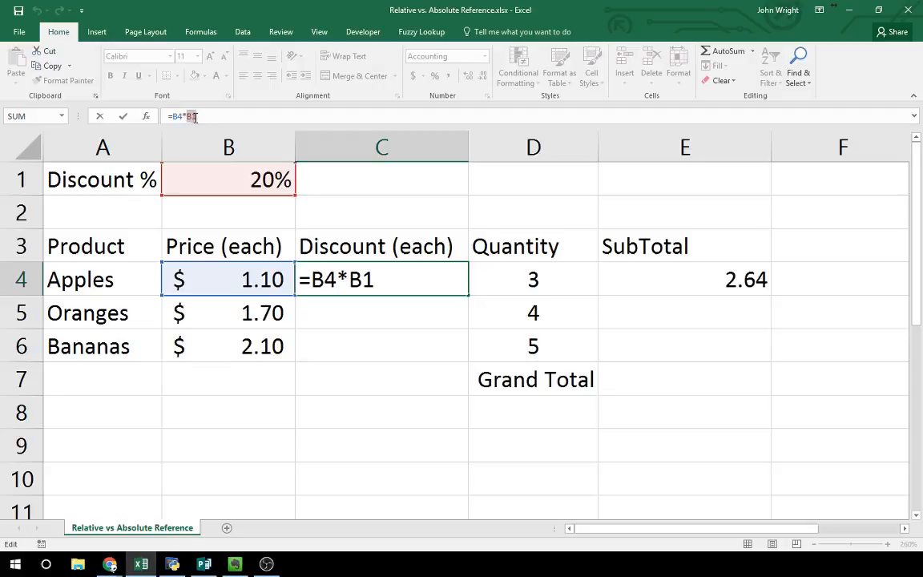
{"action": "double_click", "coordinate": [191, 117]}
{"action": "left_click", "coordinate": [385, 282]}
{"action": "double_click", "coordinate": [362, 280]}
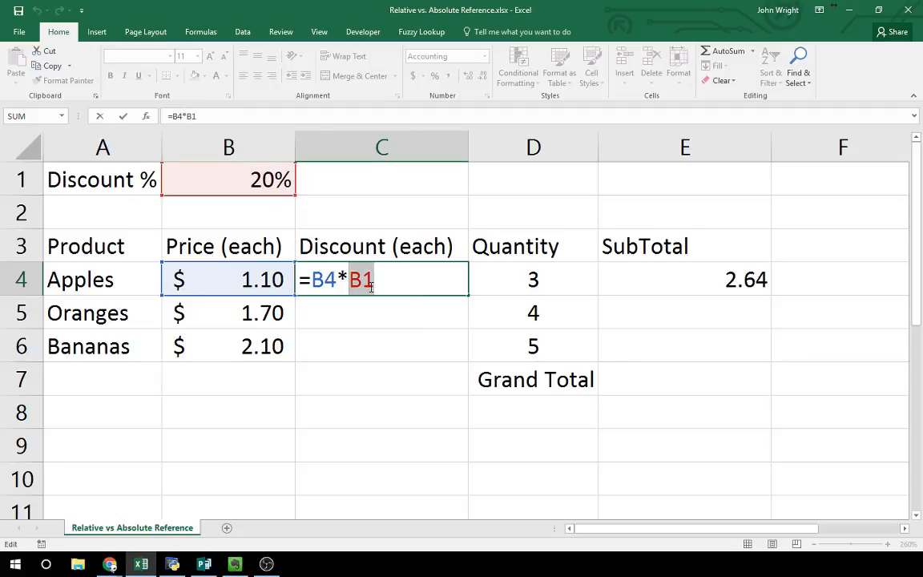
{"action": "left_click", "coordinate": [365, 281]}
{"action": "left_click", "coordinate": [364, 281]}
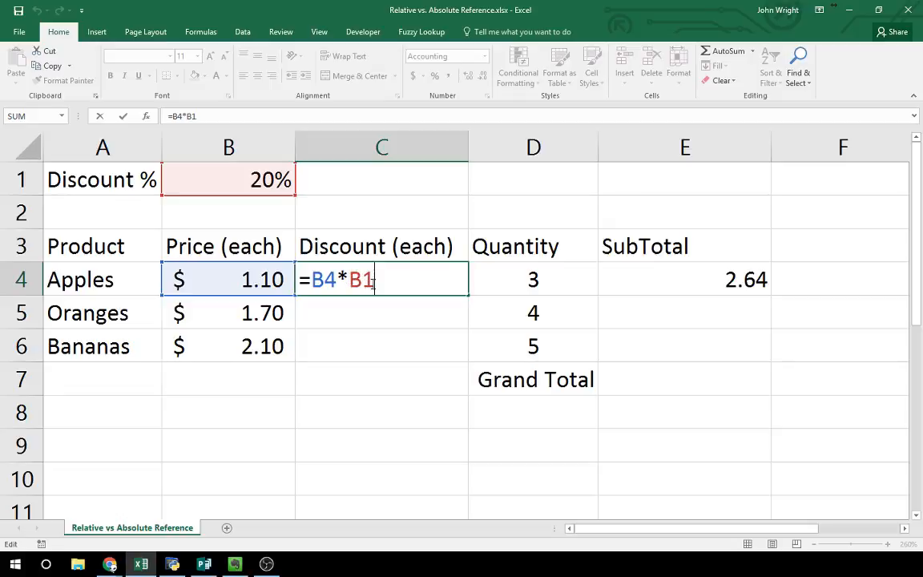
{"action": "left_click", "coordinate": [363, 281]}
{"action": "key", "text": "F4"}
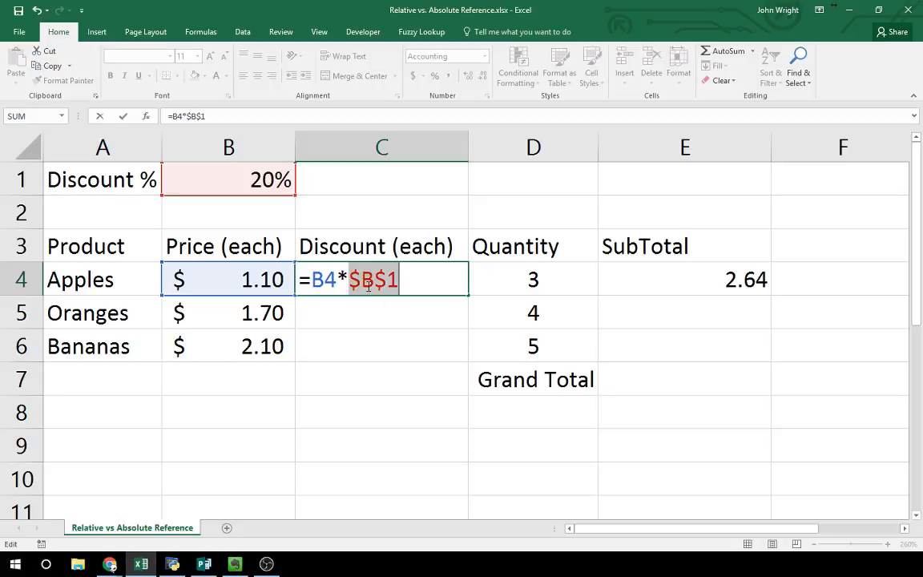
Step: Remove and re-enter the dollar sign before the row number in C4, committing the formula as =B4*$B$1
{"action": "left_click_drag", "start_coordinate": [387, 280], "coordinate": [376, 281]}
{"action": "key", "text": "BackSpace"}
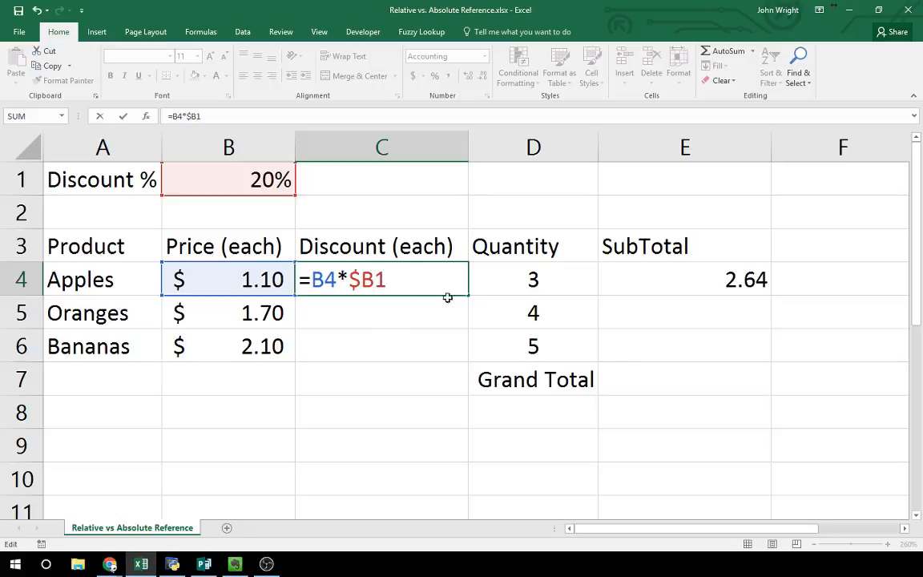
{"action": "type", "text": "$"}
{"action": "key", "text": "Return"}
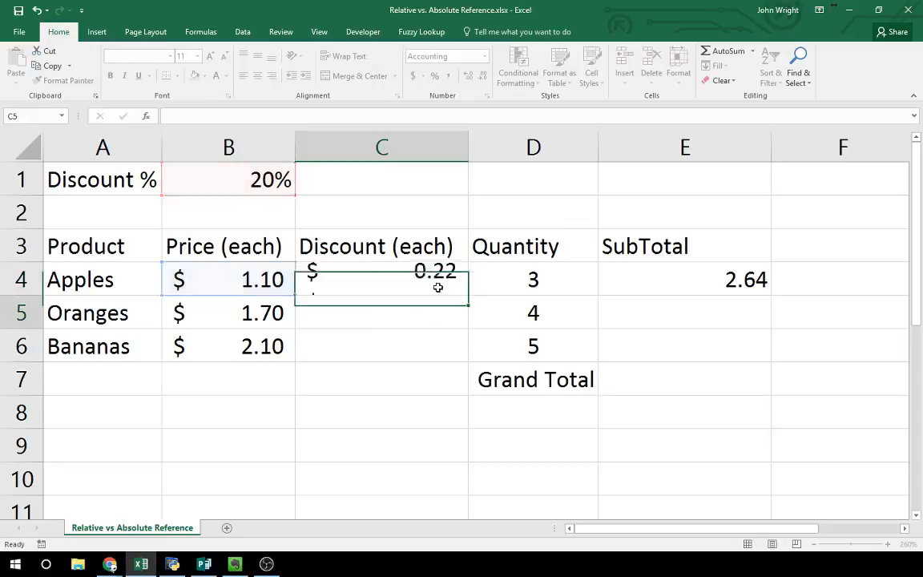
Step: Copy the discount formula with the absolute reference from C4 into C5 and check its cell references
{"action": "left_click", "coordinate": [397, 270]}
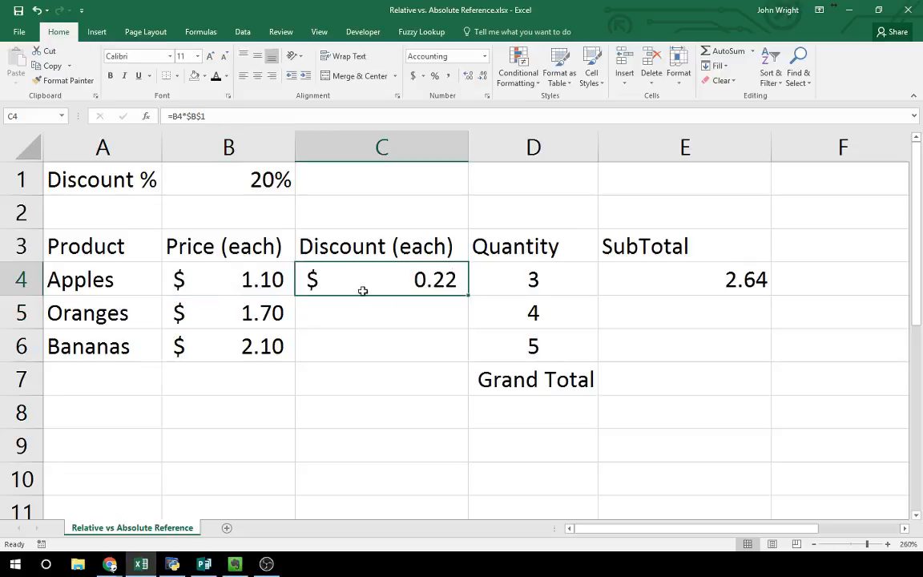
{"action": "left_click", "coordinate": [48, 65]}
{"action": "left_click", "coordinate": [332, 314]}
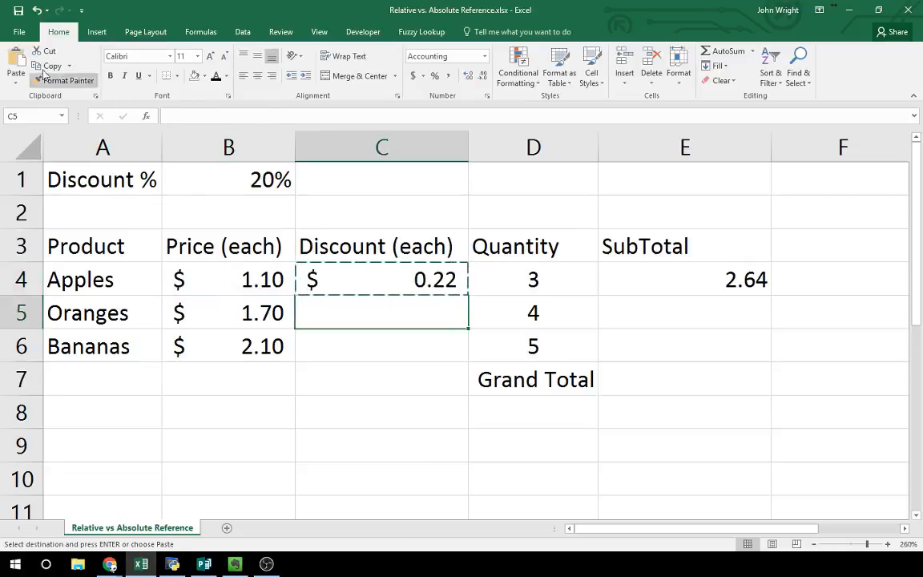
{"action": "left_click", "coordinate": [16, 60]}
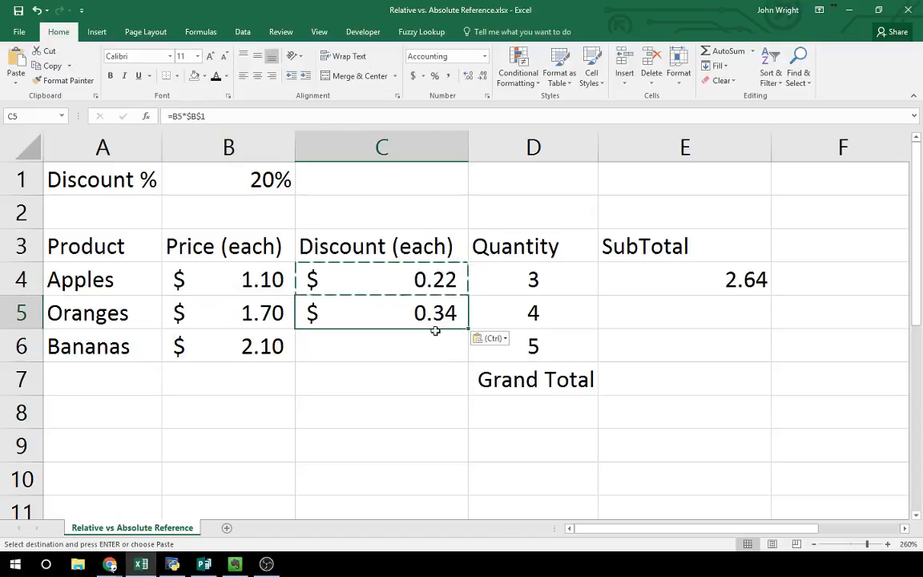
{"action": "left_click", "coordinate": [286, 114]}
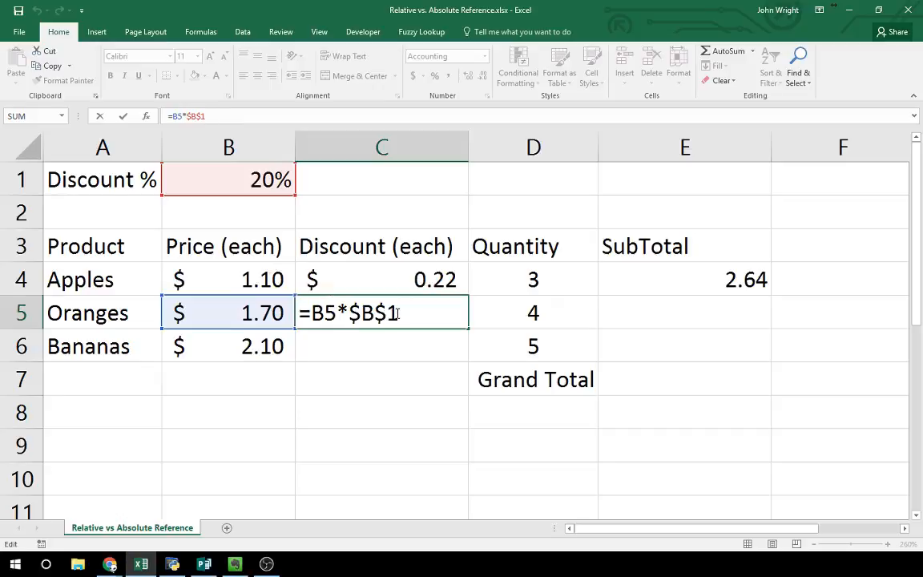
{"action": "key", "text": "Return"}
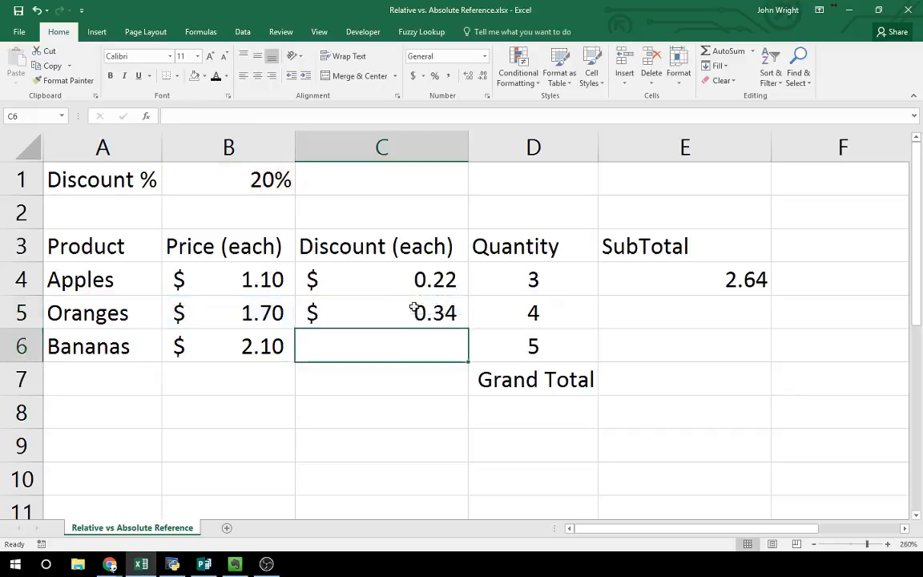
Step: Copy the Oranges discount formula from C5 into the Bananas row at C6
{"action": "left_click", "coordinate": [425, 286]}
{"action": "left_click", "coordinate": [423, 310]}
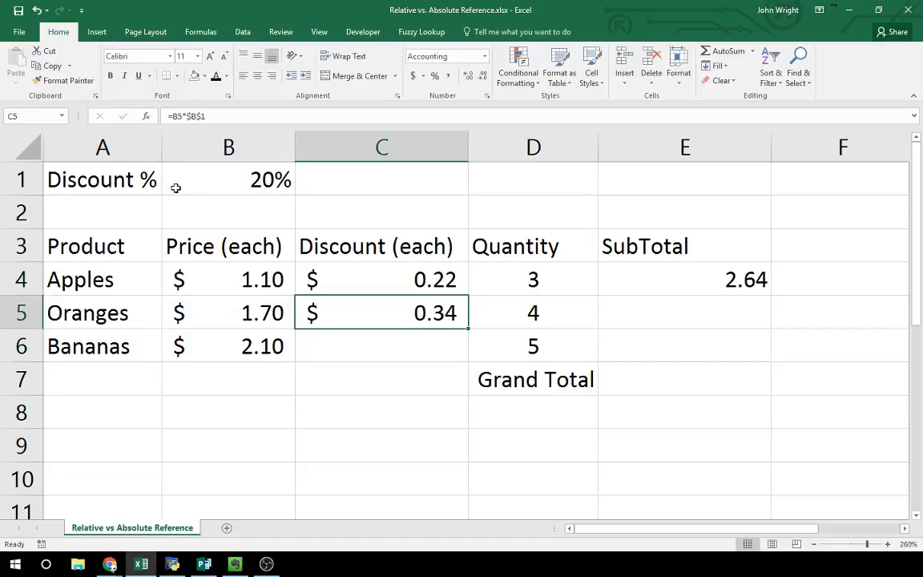
{"action": "key", "text": "ctrl+c"}
{"action": "left_click", "coordinate": [337, 355]}
{"action": "key", "text": "ctrl+v"}
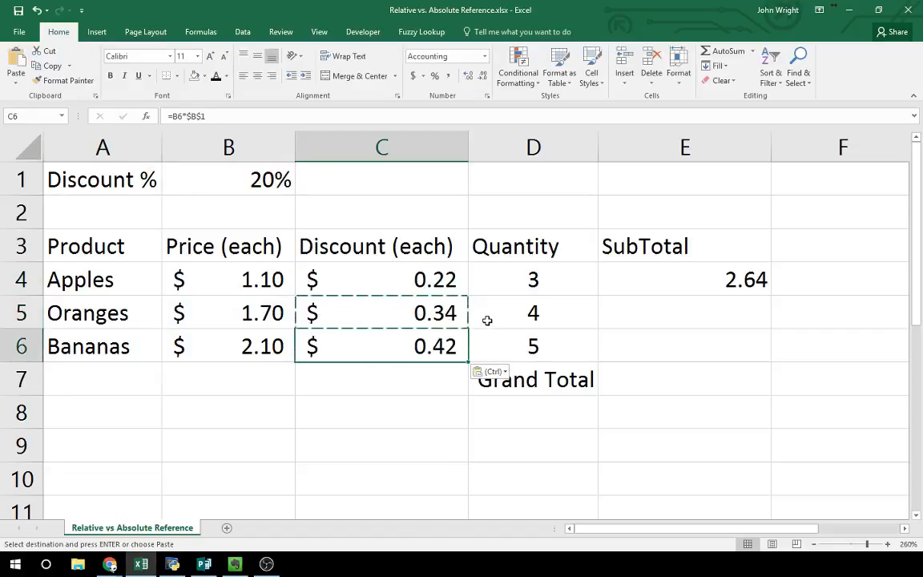
Step: Fill the Apples discount formula from C4 down through C6
{"action": "left_click", "coordinate": [556, 313]}
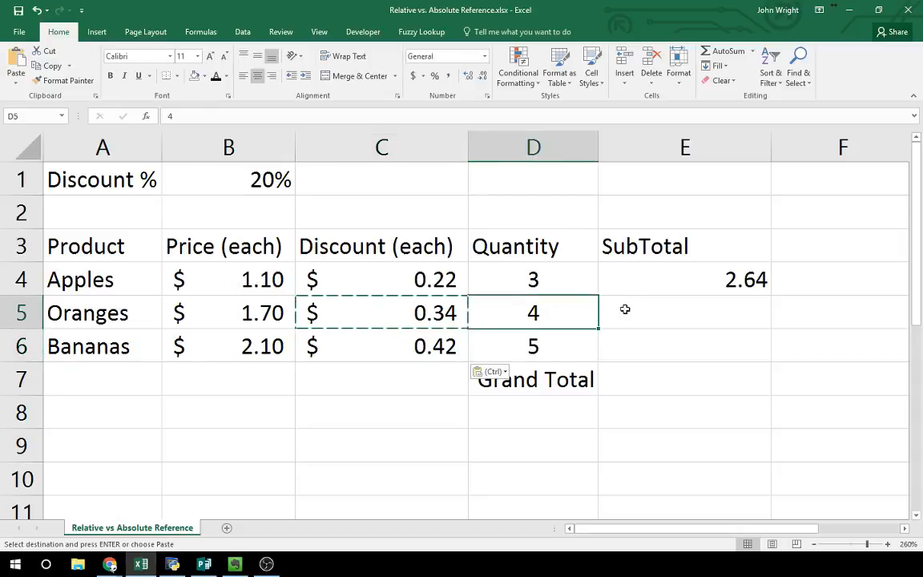
{"action": "left_click", "coordinate": [624, 309]}
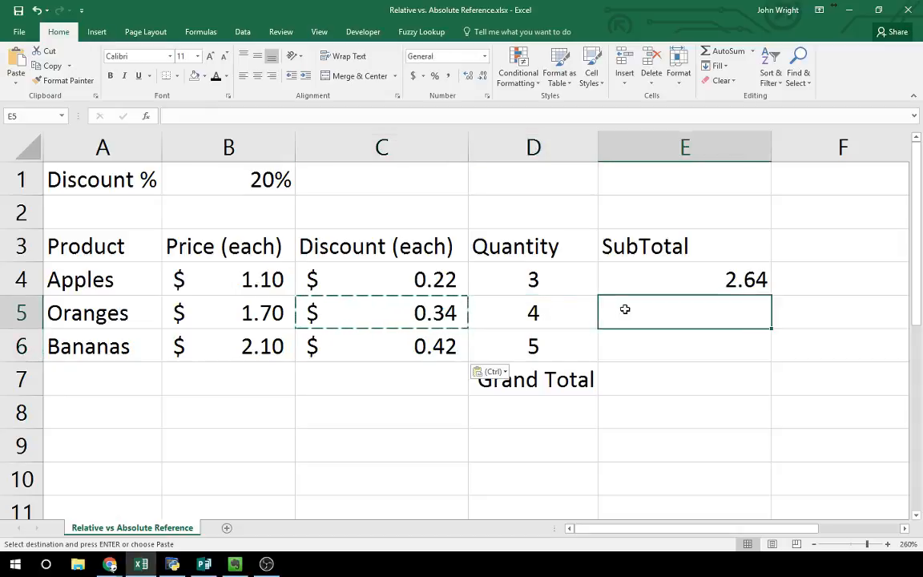
{"action": "left_click", "coordinate": [422, 280]}
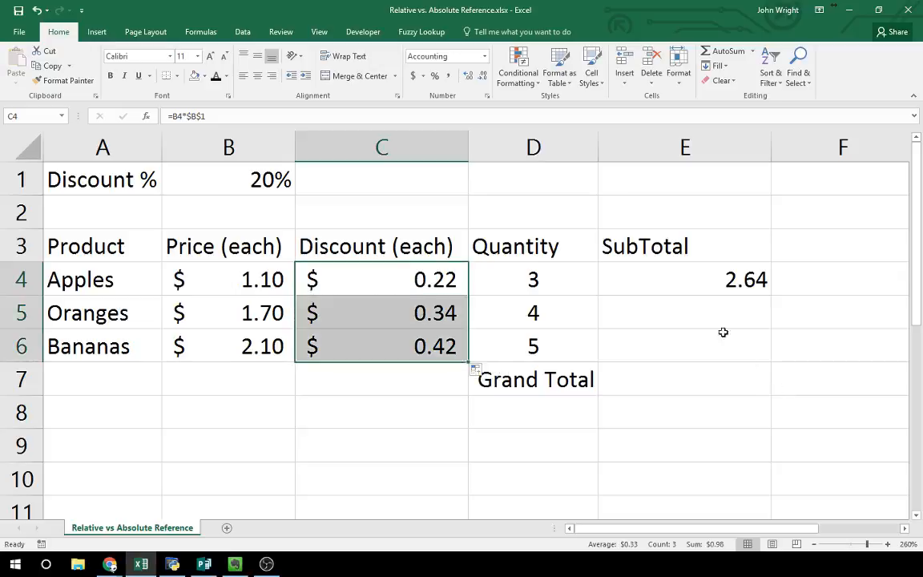
Step: Clear the Oranges and Bananas discounts in C5 and C6, and refill them from the Apples formula in C4
{"action": "left_click", "coordinate": [435, 305]}
{"action": "key", "text": "Delete"}
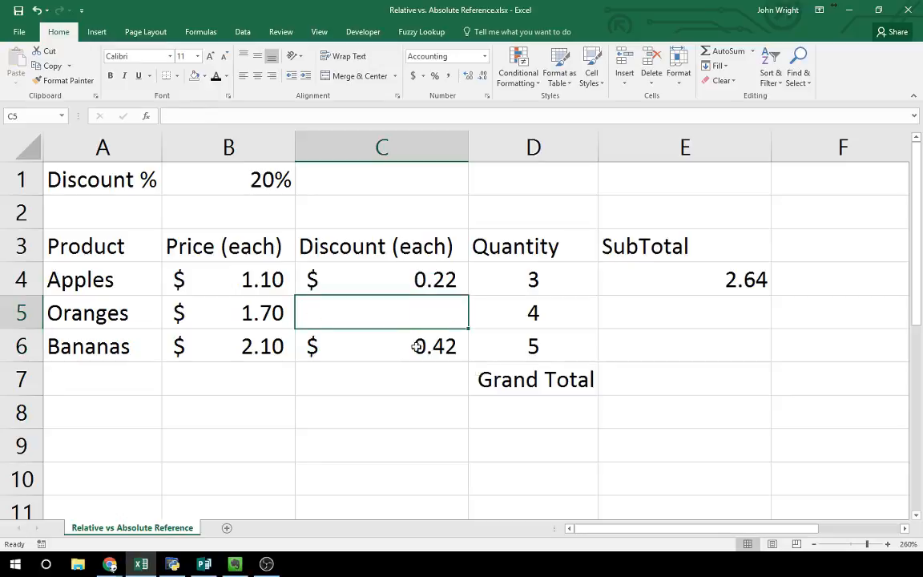
{"action": "left_click", "coordinate": [416, 343]}
{"action": "key", "text": "Delete"}
{"action": "left_click", "coordinate": [439, 291]}
{"action": "left_click_drag", "start_coordinate": [468, 297], "coordinate": [463, 361]}
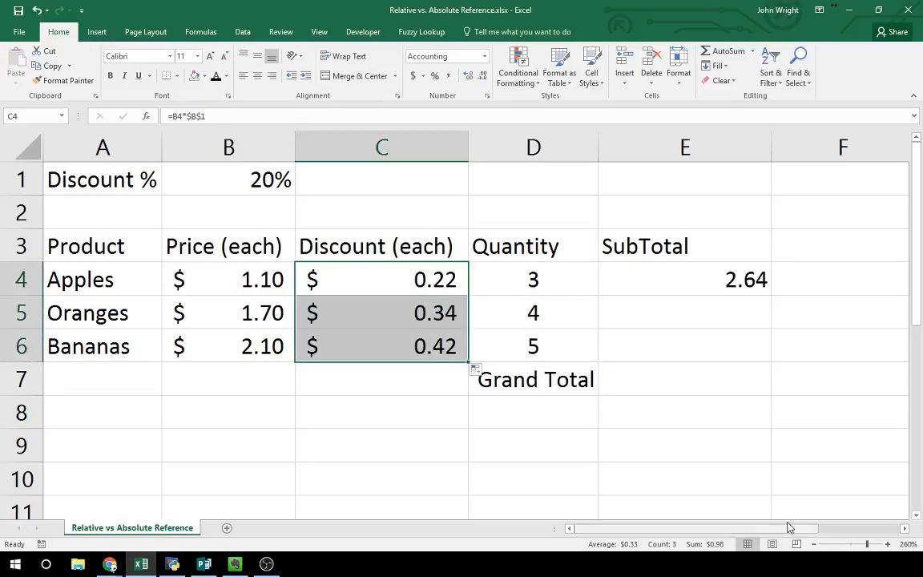
Step: Review the Apples subtotal formula =(B4-C4)*D4 in E4 and fill it down through E6
{"action": "left_click", "coordinate": [677, 314]}
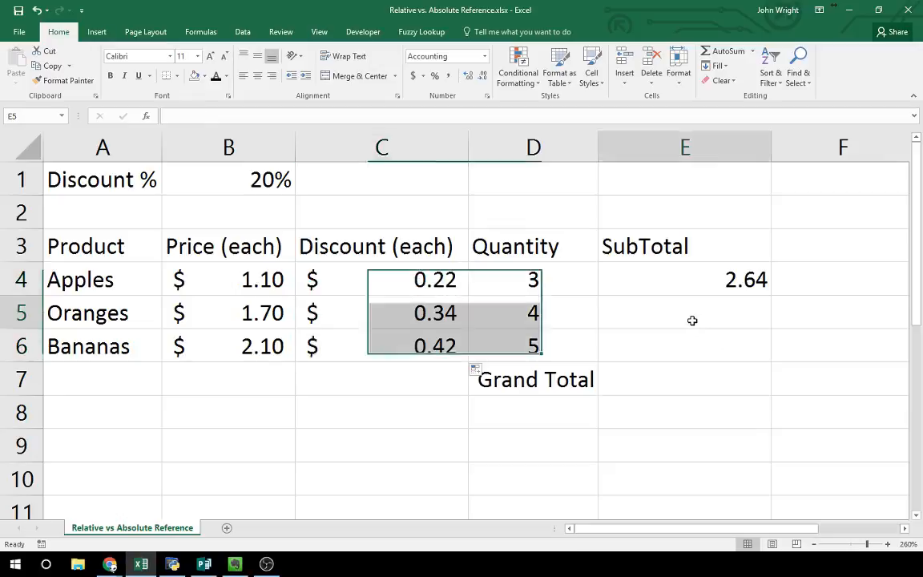
{"action": "left_click", "coordinate": [725, 280]}
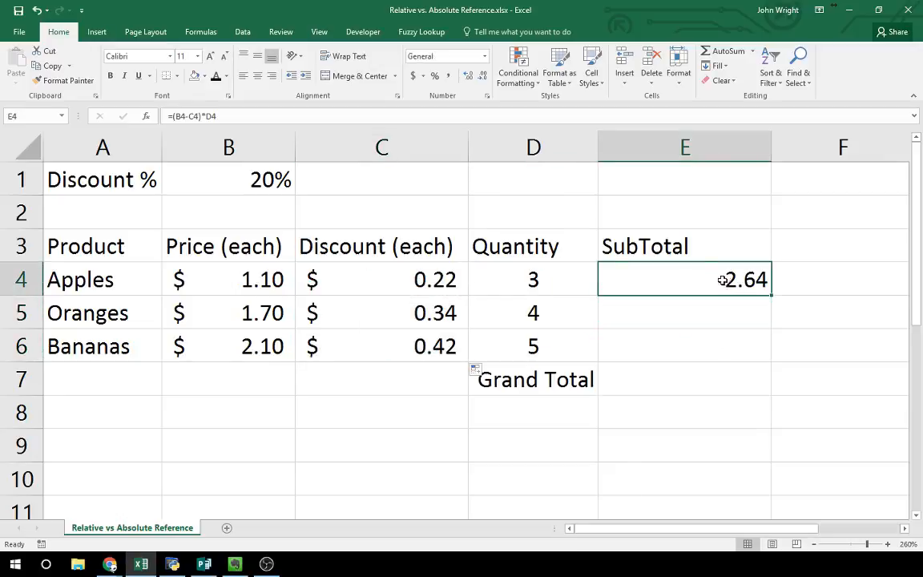
{"action": "left_click", "coordinate": [381, 115]}
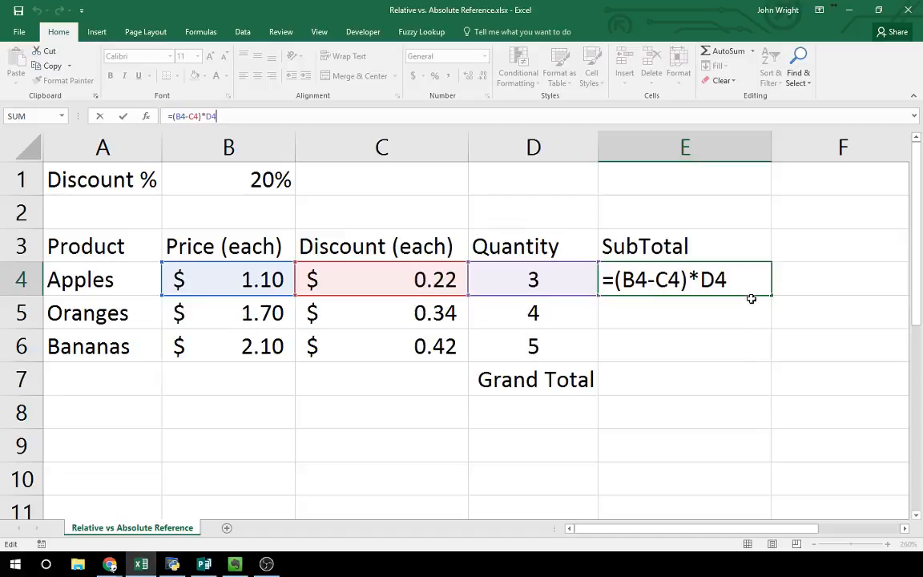
{"action": "key", "text": "ctrl+Return"}
{"action": "left_click_drag", "start_coordinate": [772, 313], "coordinate": [768, 361]}
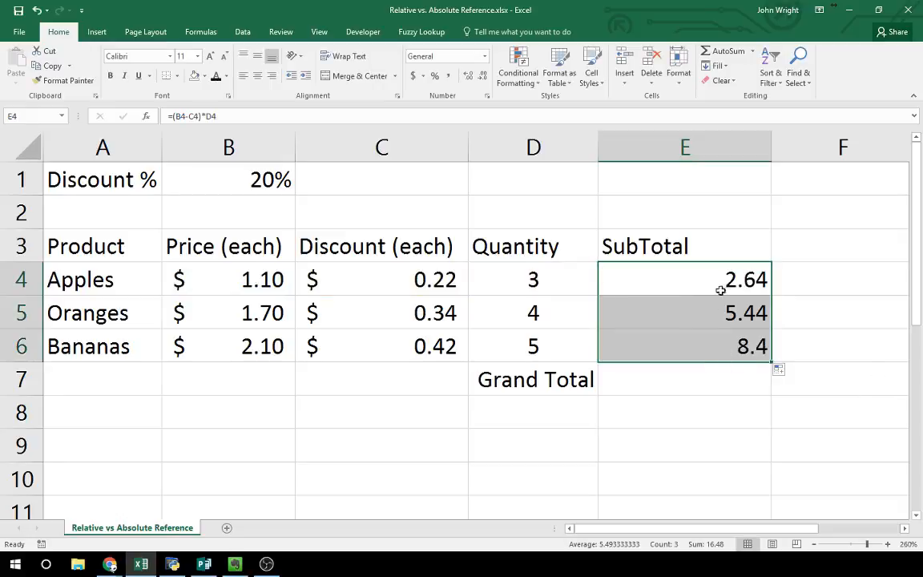
Step: Enter the formula =SUM(E4:E6) in the Grand Total cell E7
{"action": "left_click", "coordinate": [673, 384]}
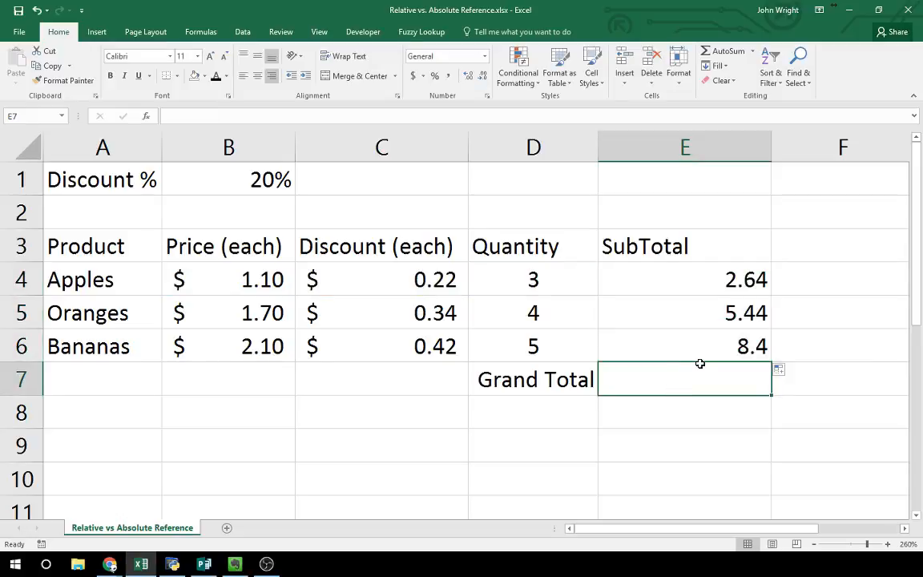
{"action": "type", "text": "="}
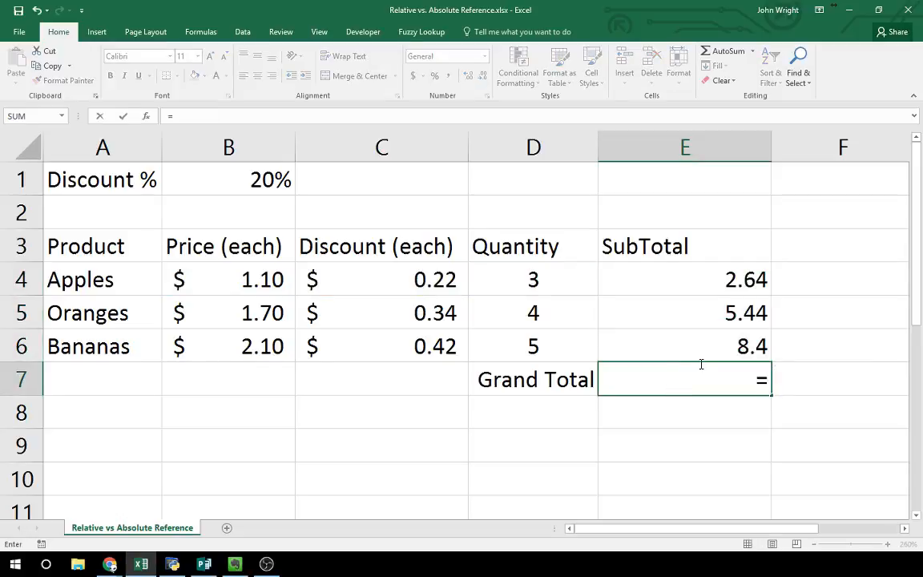
{"action": "type", "text": "SUM"}
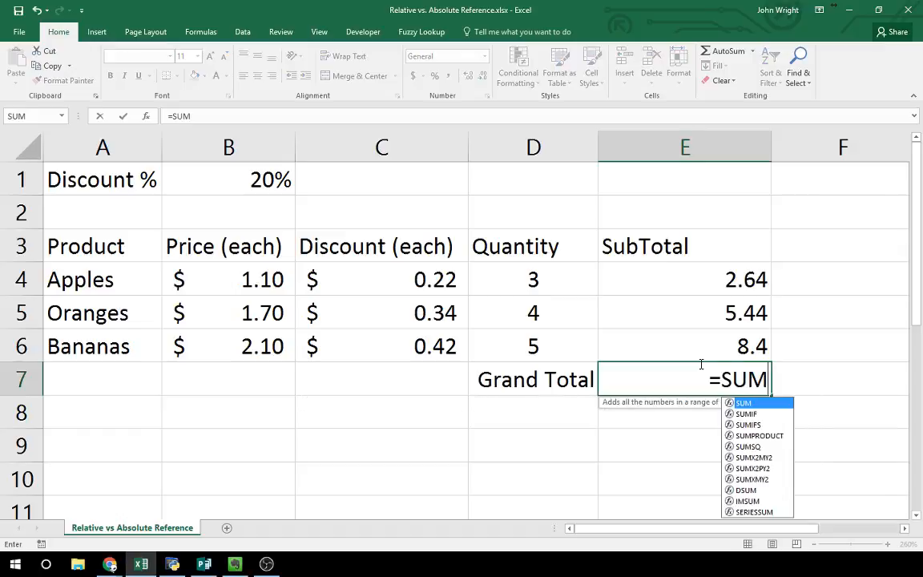
{"action": "type", "text": "("}
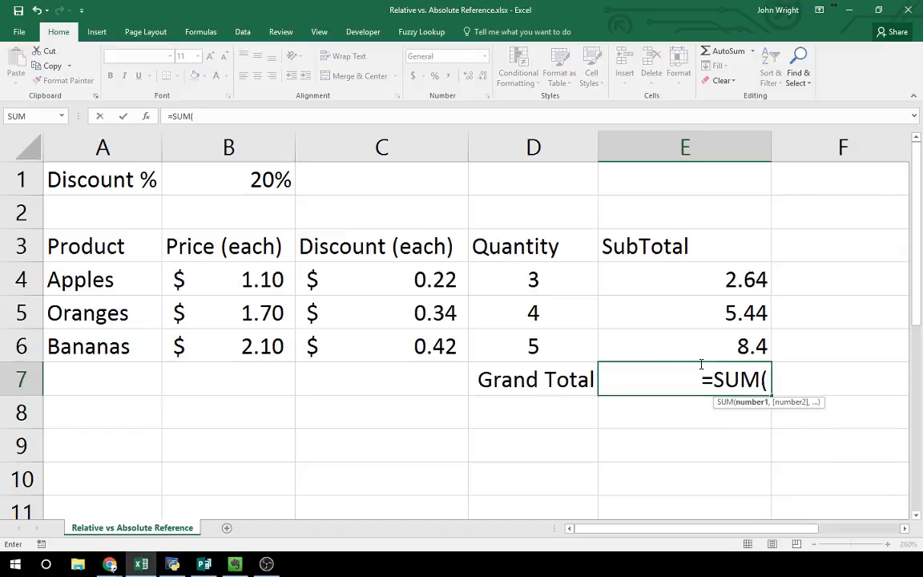
{"action": "left_click_drag", "start_coordinate": [710, 278], "coordinate": [708, 334]}
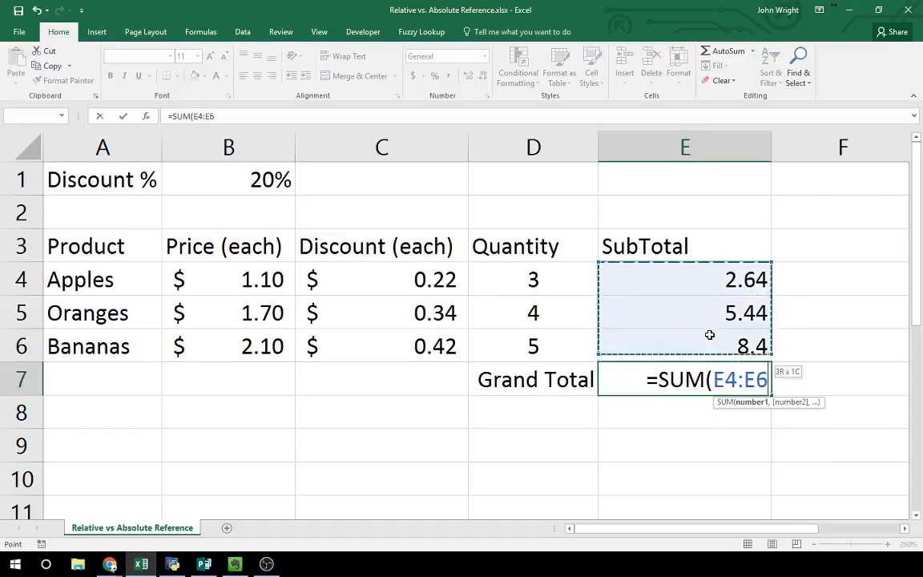
{"action": "type", "text": ")"}
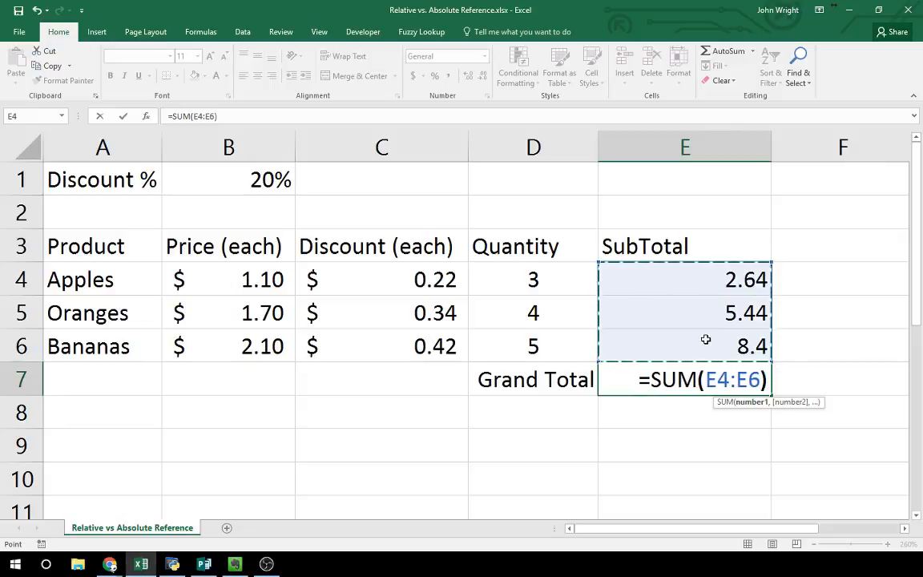
{"action": "key", "text": "Return"}
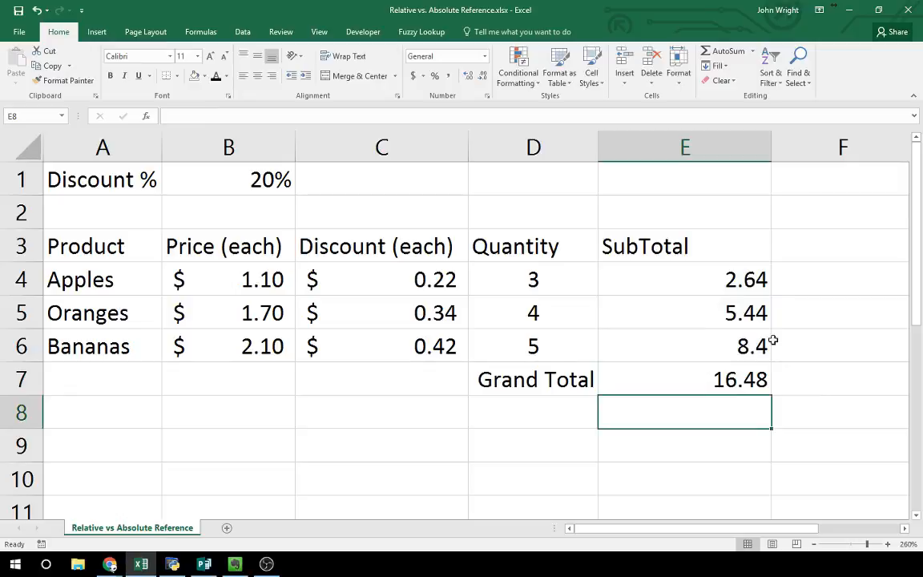
Step: Clear the Grand Total in E7, recreate it with AutoSum across E4:E7, and check its formula
{"action": "left_click", "coordinate": [715, 379]}
{"action": "key", "text": "Delete"}
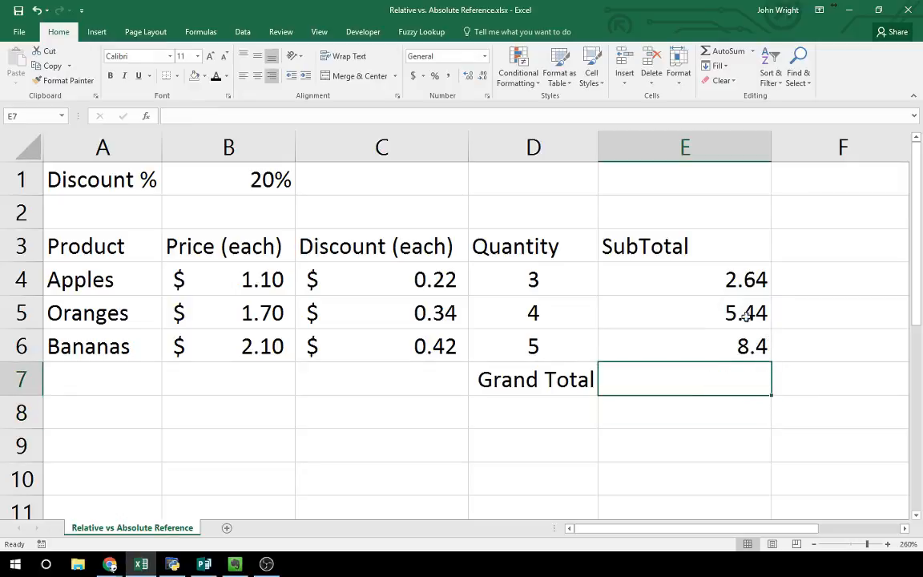
{"action": "left_click_drag", "start_coordinate": [722, 274], "coordinate": [703, 366]}
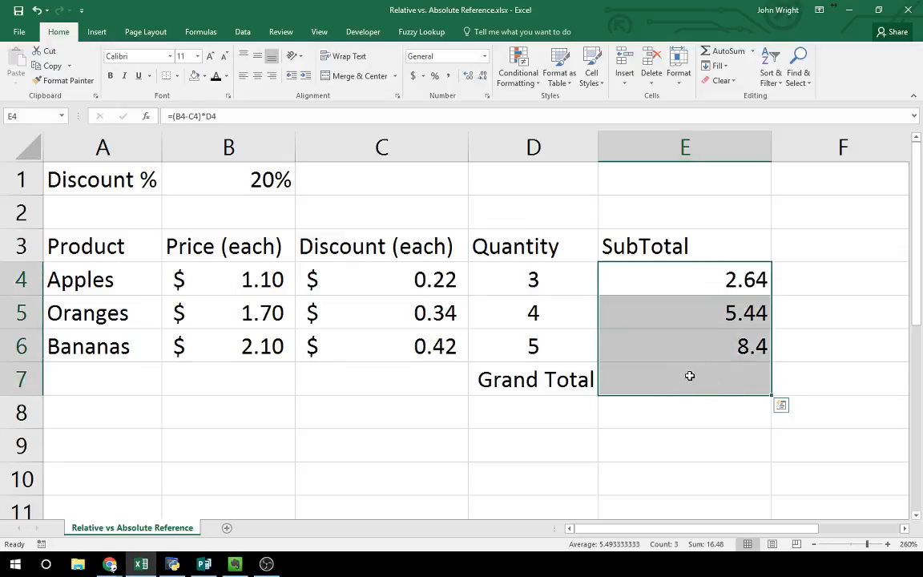
{"action": "left_click", "coordinate": [729, 53]}
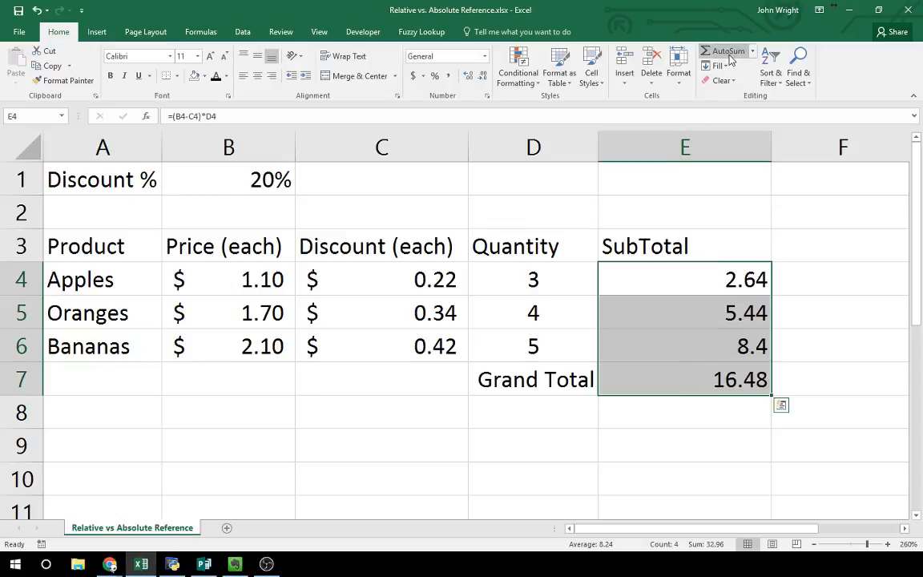
{"action": "left_click", "coordinate": [697, 387]}
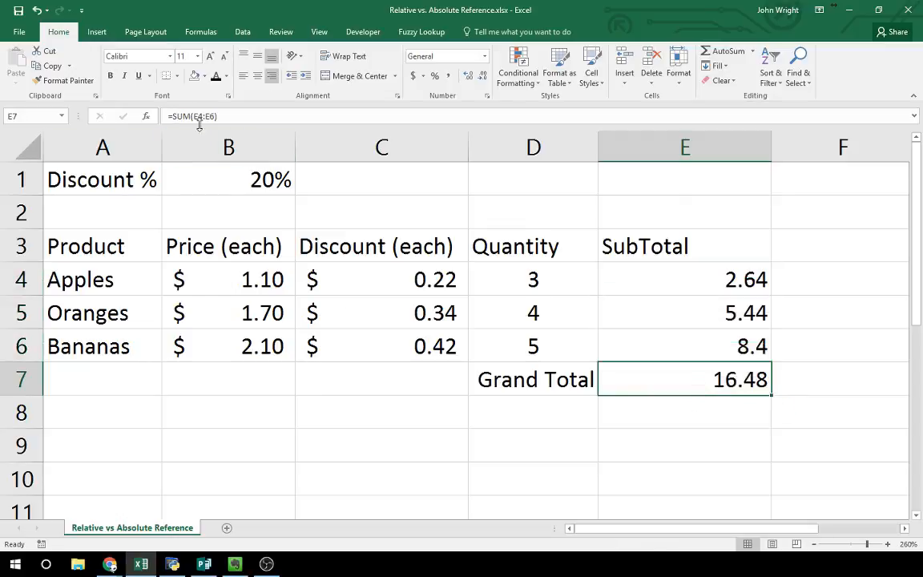